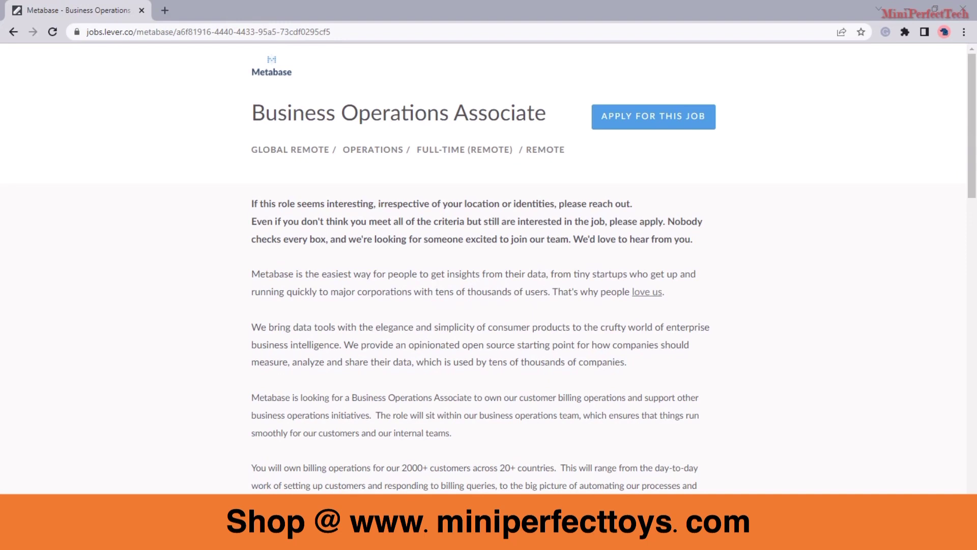
{"action": "scroll", "coordinate": [613, 493], "scroll_direction": "down", "scroll_amount": 3}
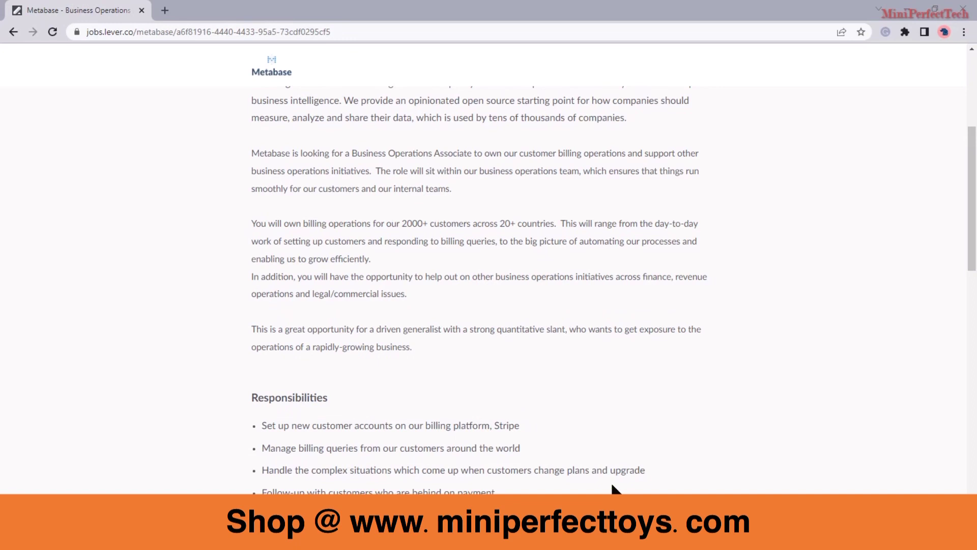
{"action": "scroll", "coordinate": [612, 481], "scroll_direction": "down", "scroll_amount": 1}
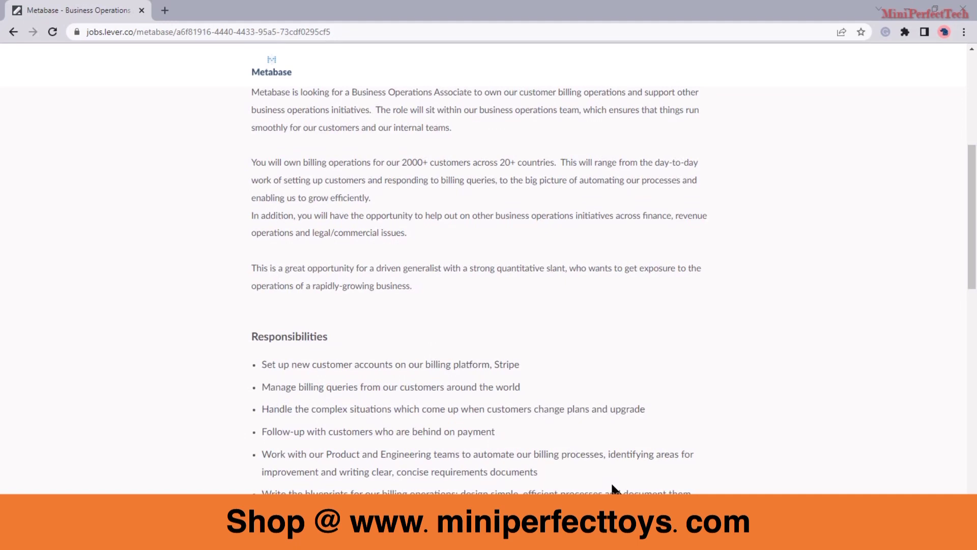
{"action": "scroll", "coordinate": [611, 482], "scroll_direction": "down", "scroll_amount": 1}
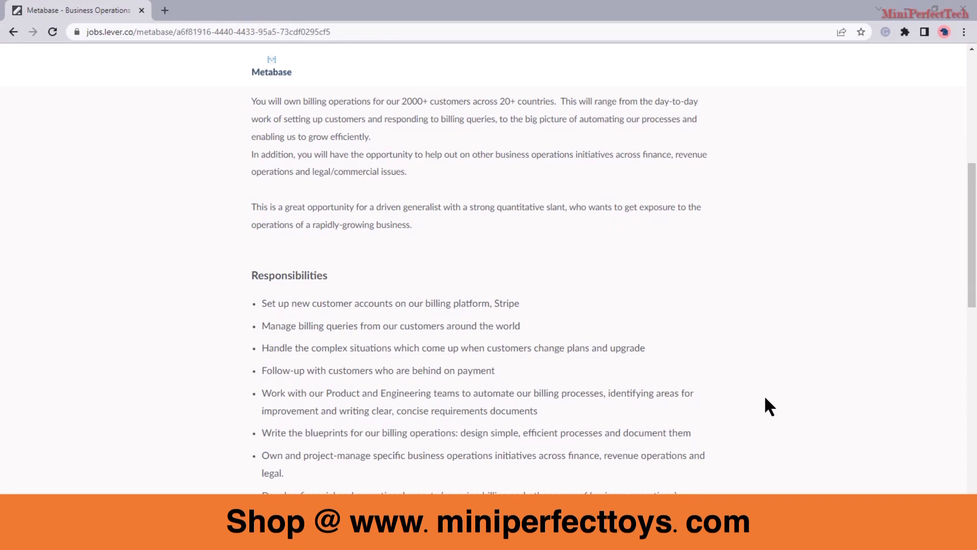
{"action": "scroll", "coordinate": [765, 395], "scroll_direction": "down", "scroll_amount": 2}
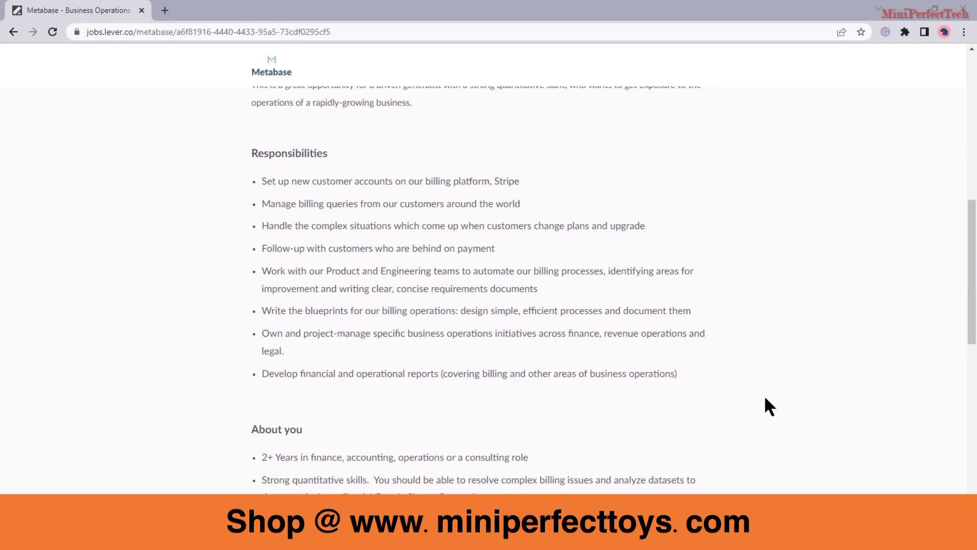
{"action": "scroll", "coordinate": [764, 395], "scroll_direction": "down", "scroll_amount": 2}
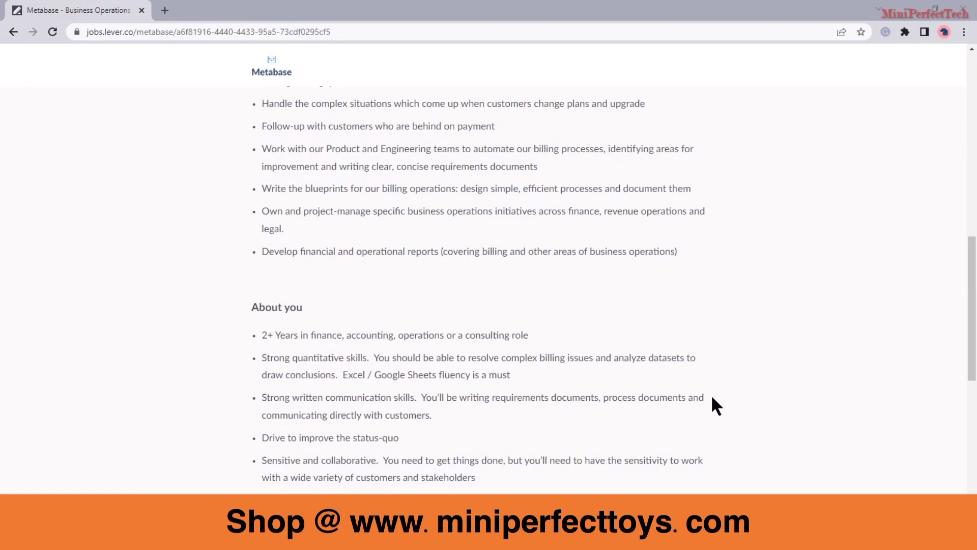
{"action": "scroll", "coordinate": [714, 405], "scroll_direction": "down", "scroll_amount": 1}
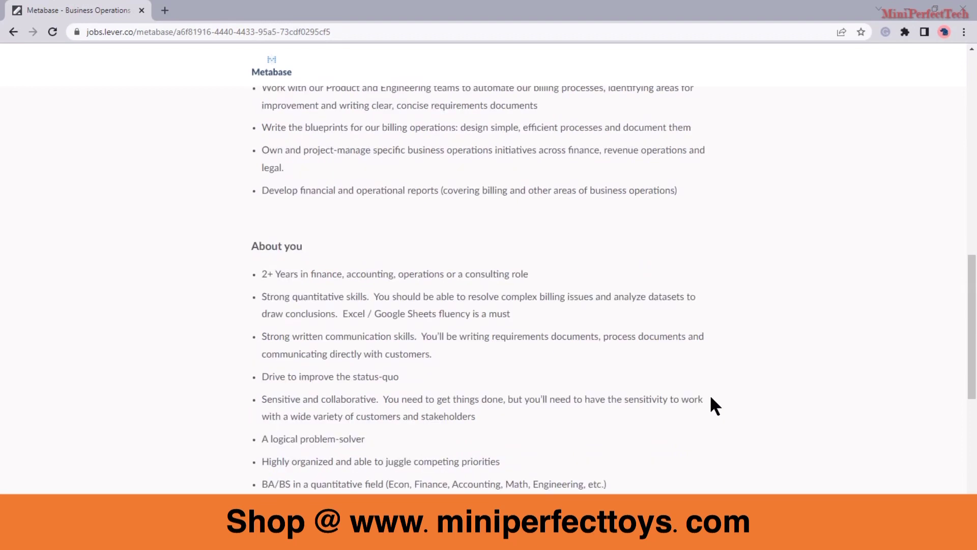
{"action": "scroll", "coordinate": [715, 404], "scroll_direction": "down", "scroll_amount": 1}
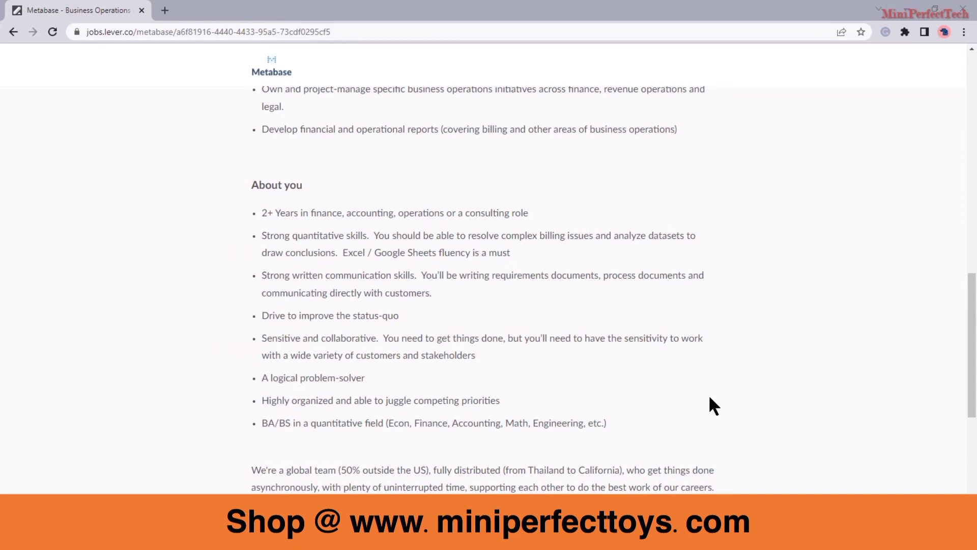
{"action": "scroll", "coordinate": [709, 395], "scroll_direction": "down", "scroll_amount": 2}
{"action": "scroll", "coordinate": [709, 395], "scroll_direction": "down", "scroll_amount": 1}
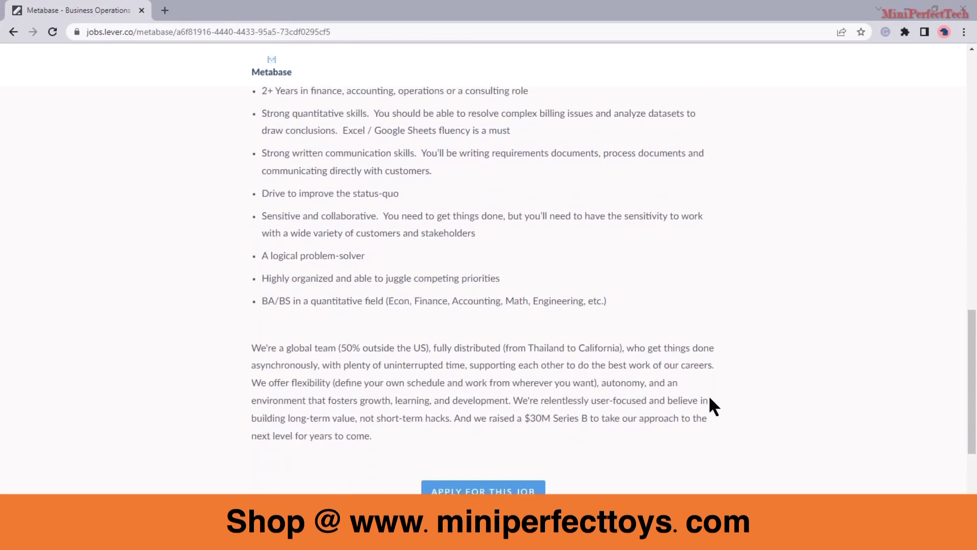
{"action": "scroll", "coordinate": [708, 395], "scroll_direction": "down", "scroll_amount": 1}
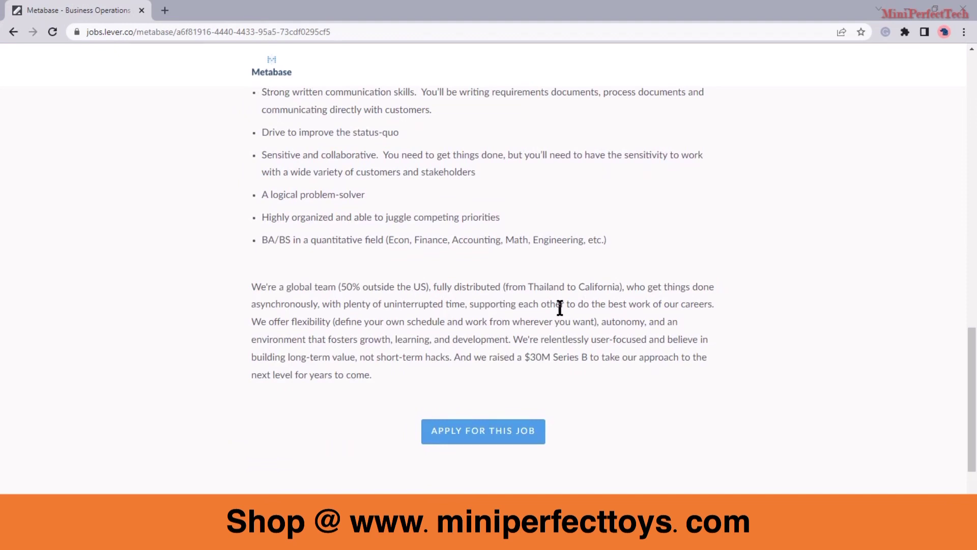
{"action": "scroll", "coordinate": [463, 300], "scroll_direction": "down", "scroll_amount": 1}
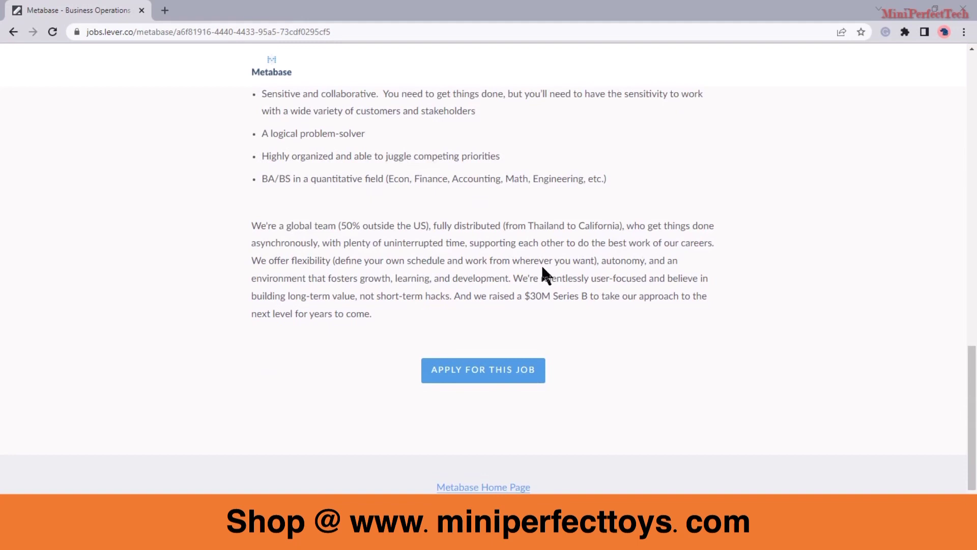